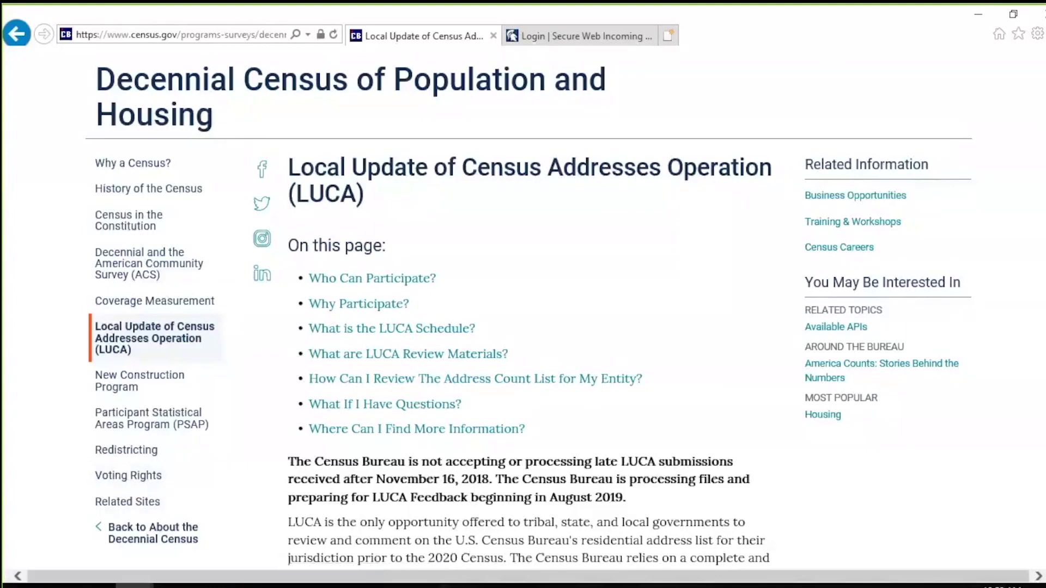
# Launch QGIS Desktop 3.4.4 from the installed QGIS 3.4 programs
pyautogui.press('super')
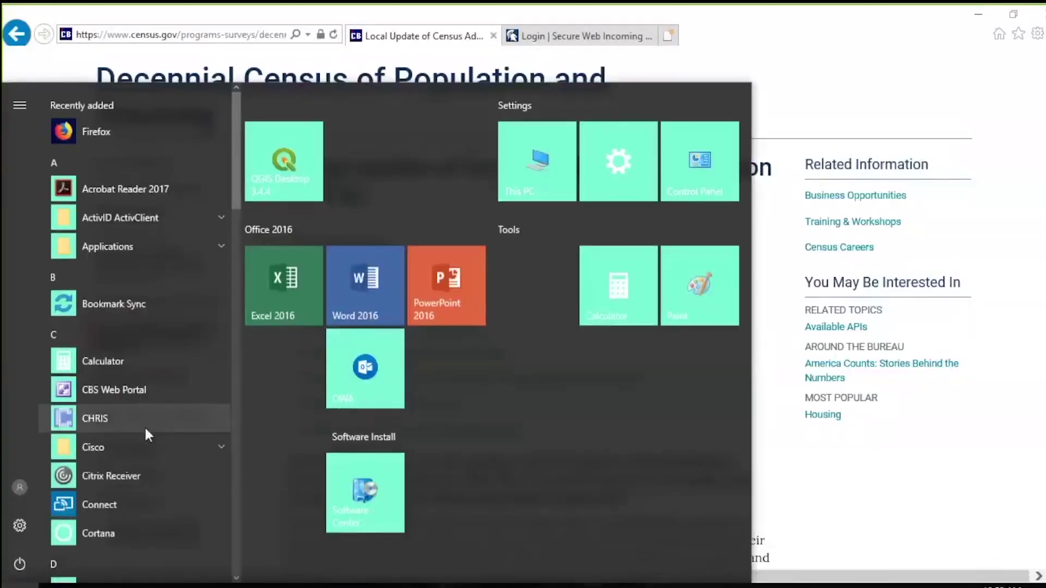
pyautogui.scroll(-5, 145, 426)
pyautogui.scroll(-8, 145, 426)
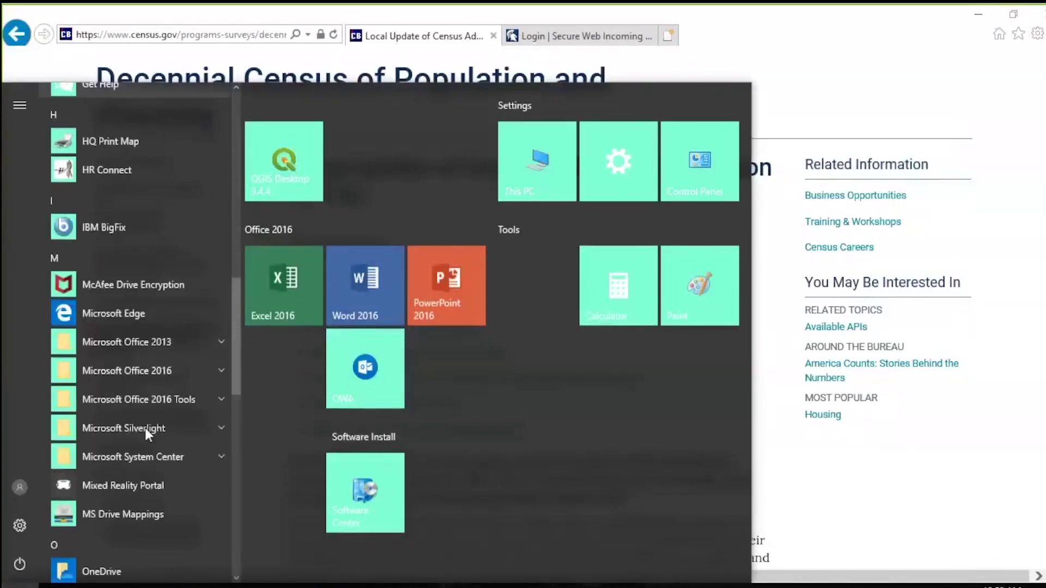
pyautogui.scroll(-3, 146, 429)
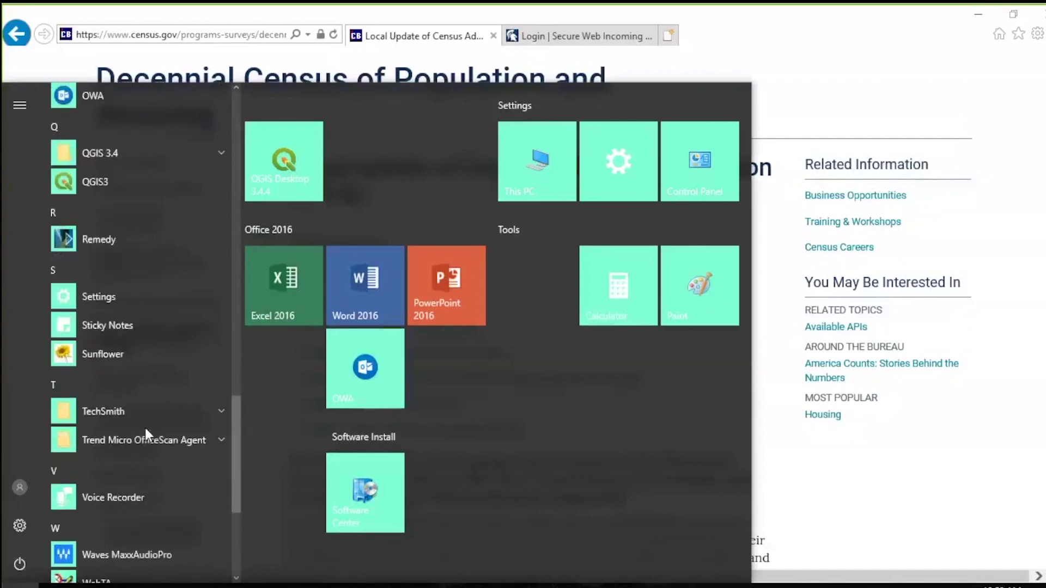
pyautogui.scroll(2, 145, 430)
pyautogui.click(144, 253)
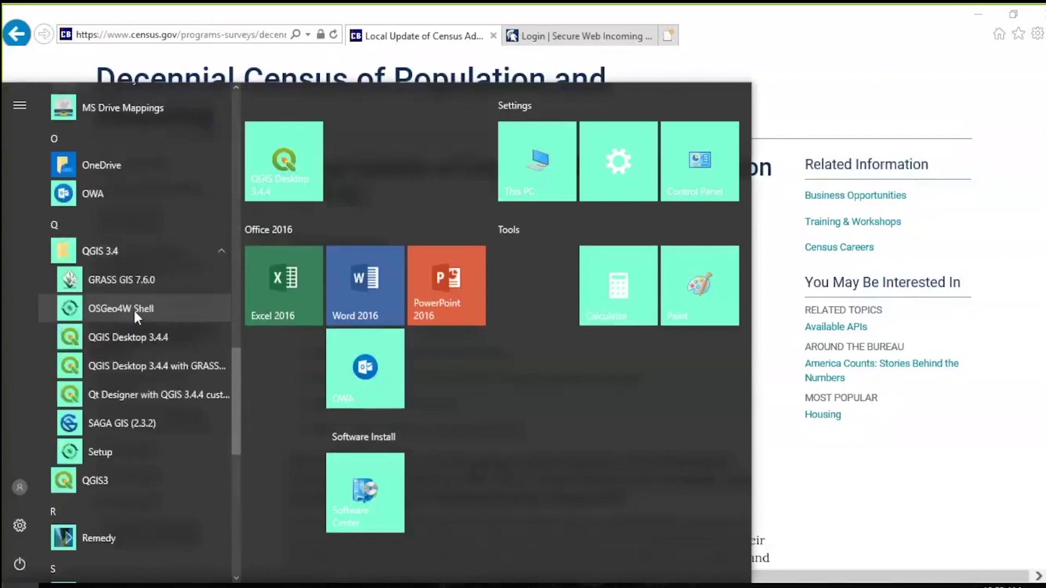
pyautogui.click(135, 337)
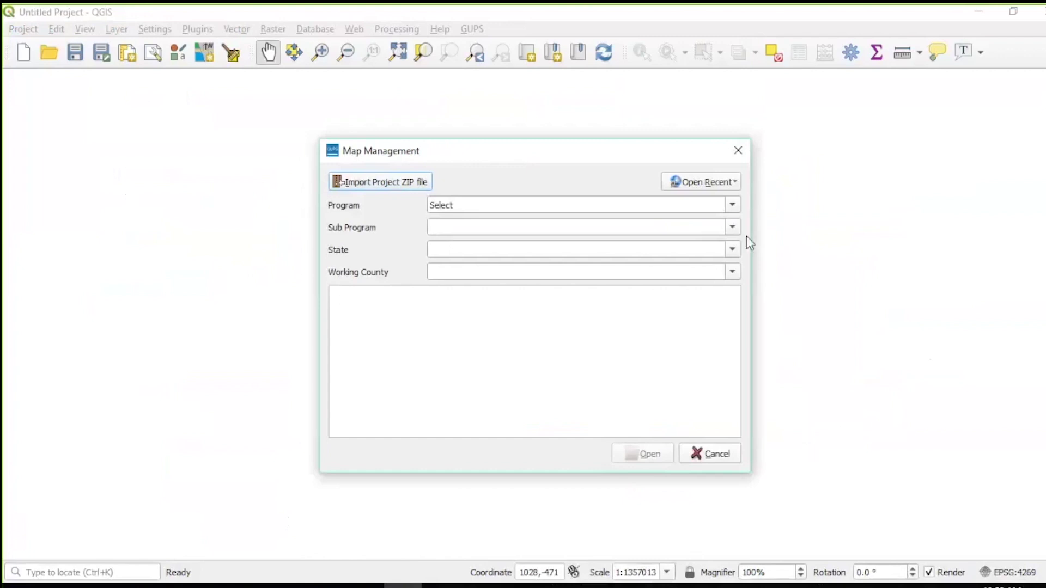
pyautogui.click(733, 206)
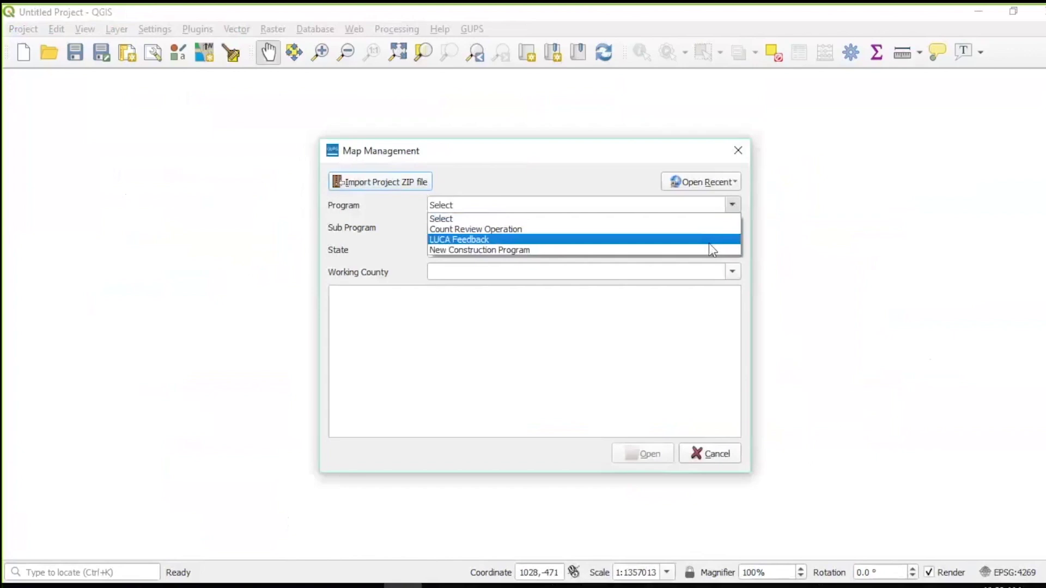
pyautogui.click(625, 170)
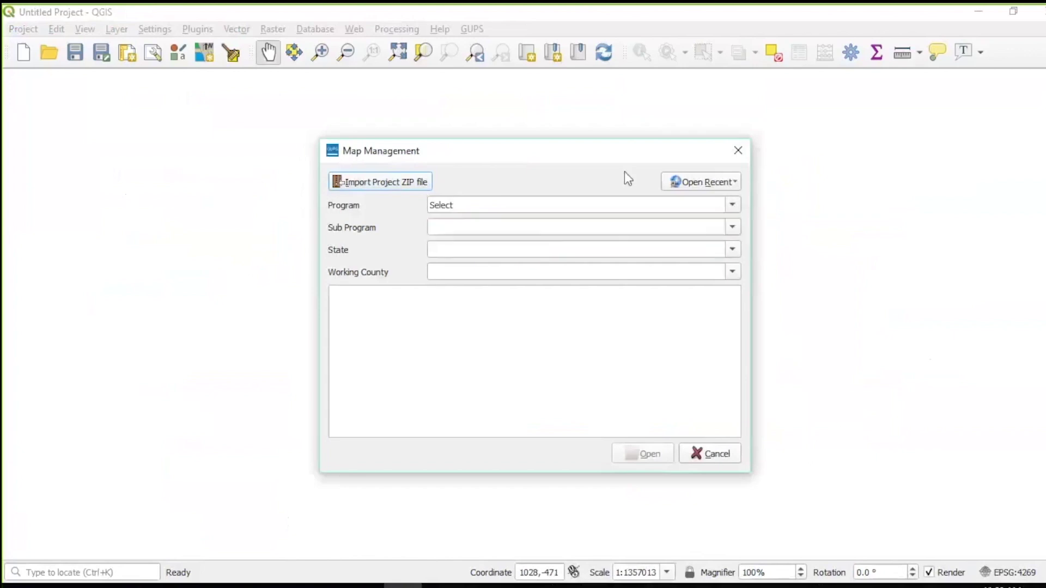
pyautogui.click(732, 184)
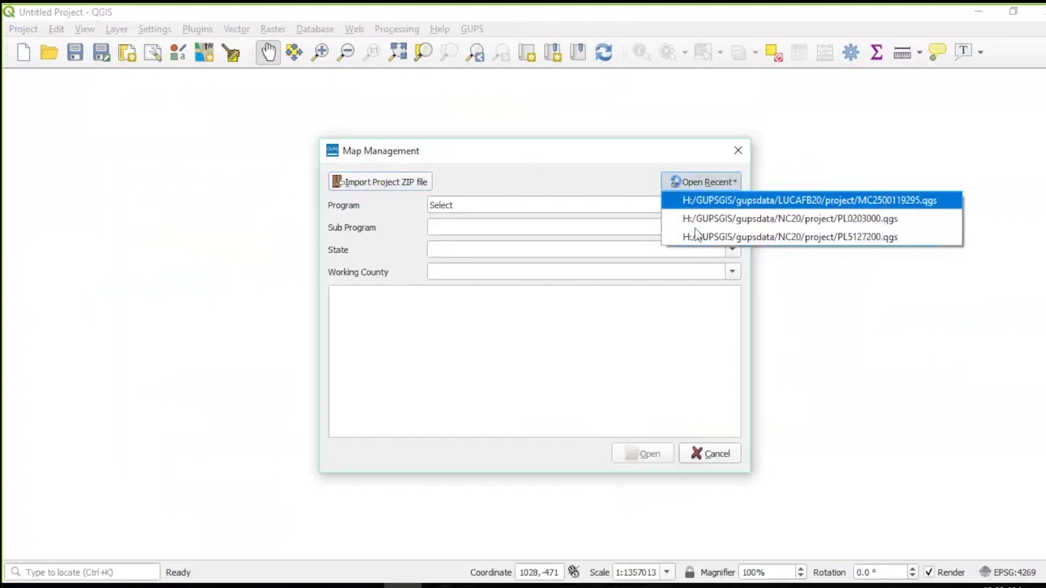
pyautogui.click(596, 184)
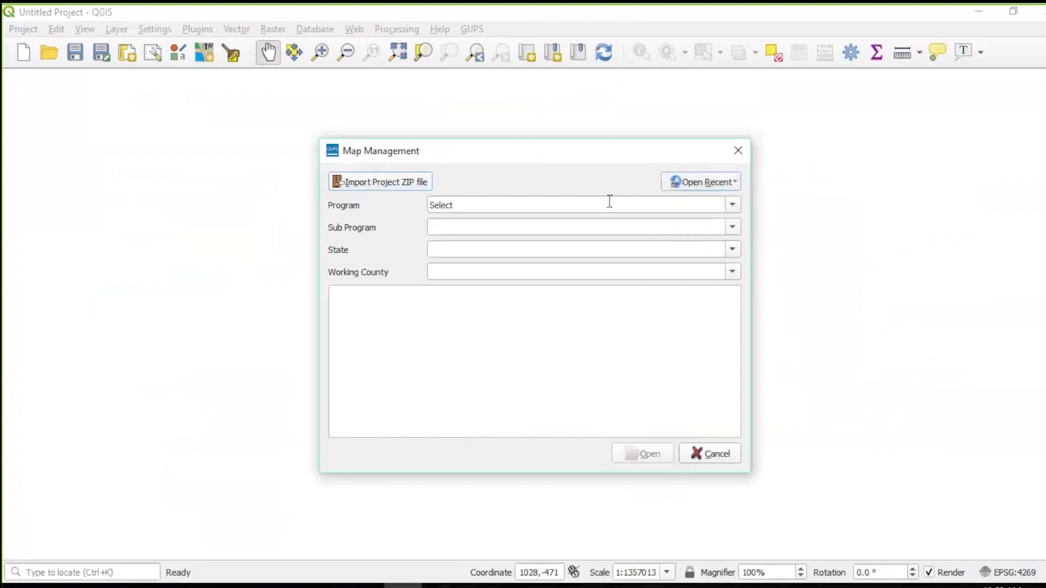
# Open the LUCA Feedback project from CD/DVD for the Minor Civil Division Eastham town [19295], including Barnstable county
pyautogui.click(732, 205)
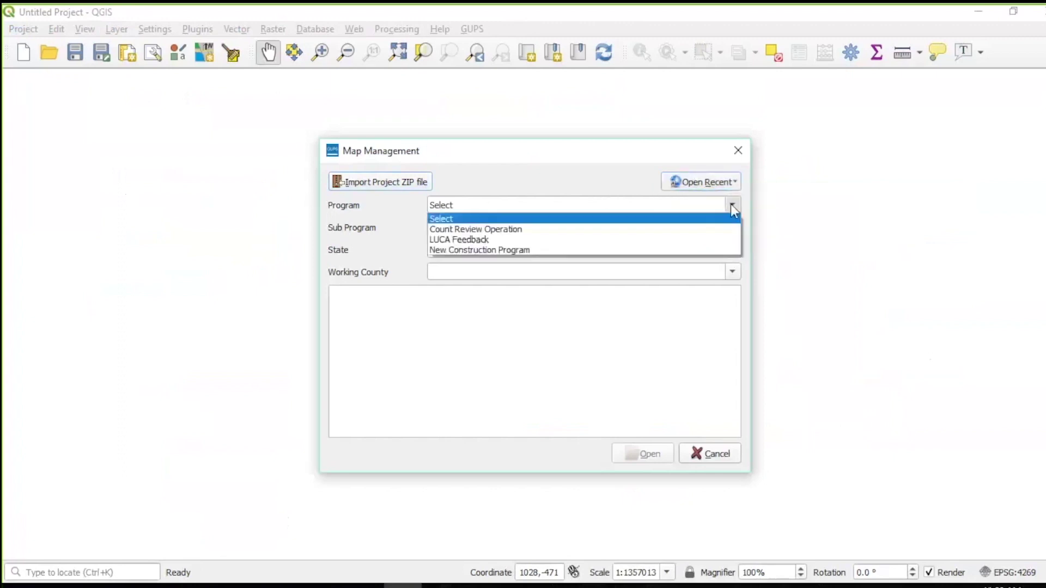
pyautogui.click(685, 238)
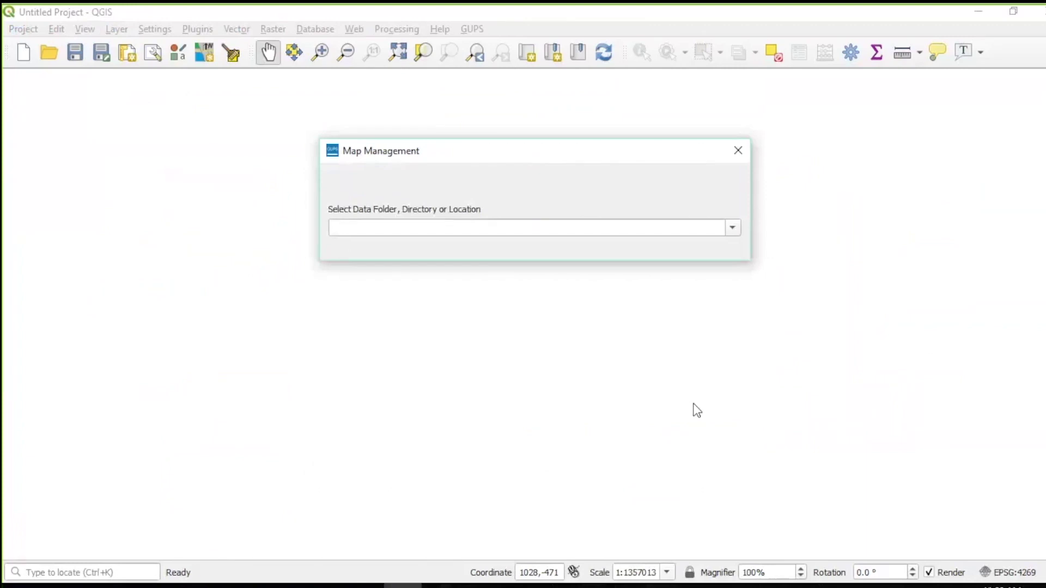
pyautogui.click(731, 228)
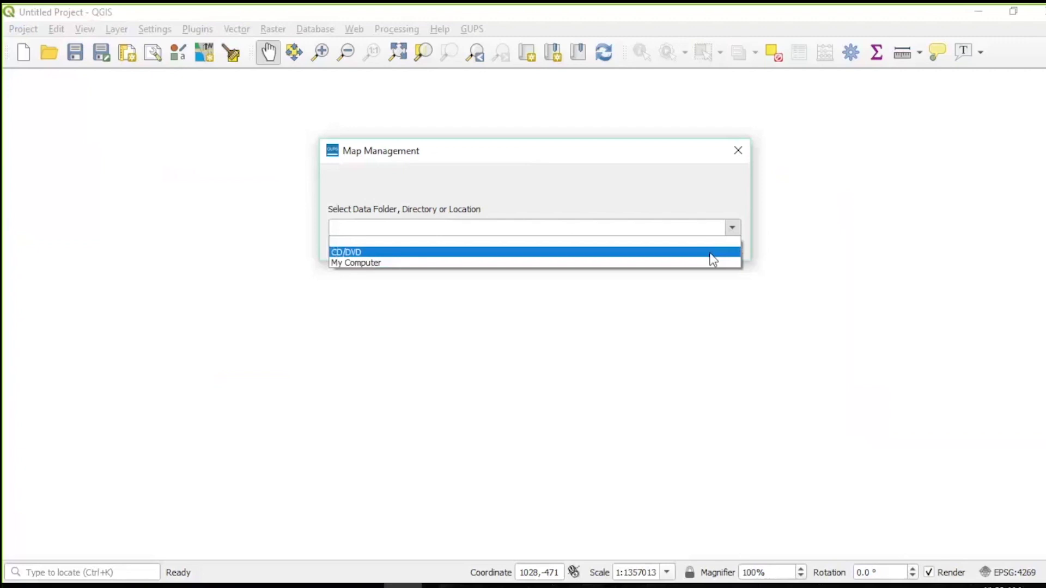
pyautogui.click(711, 254)
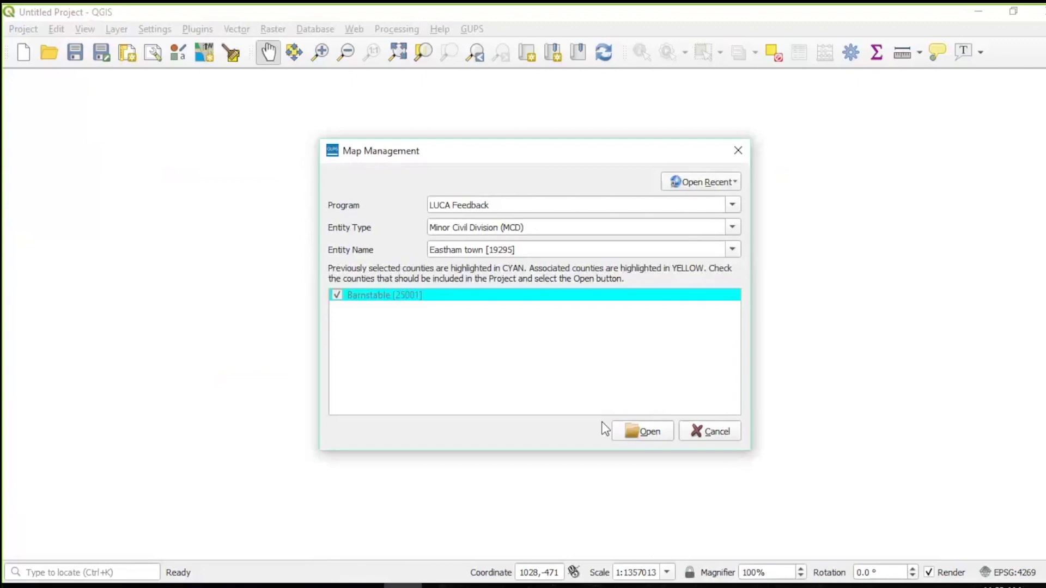
pyautogui.click(631, 432)
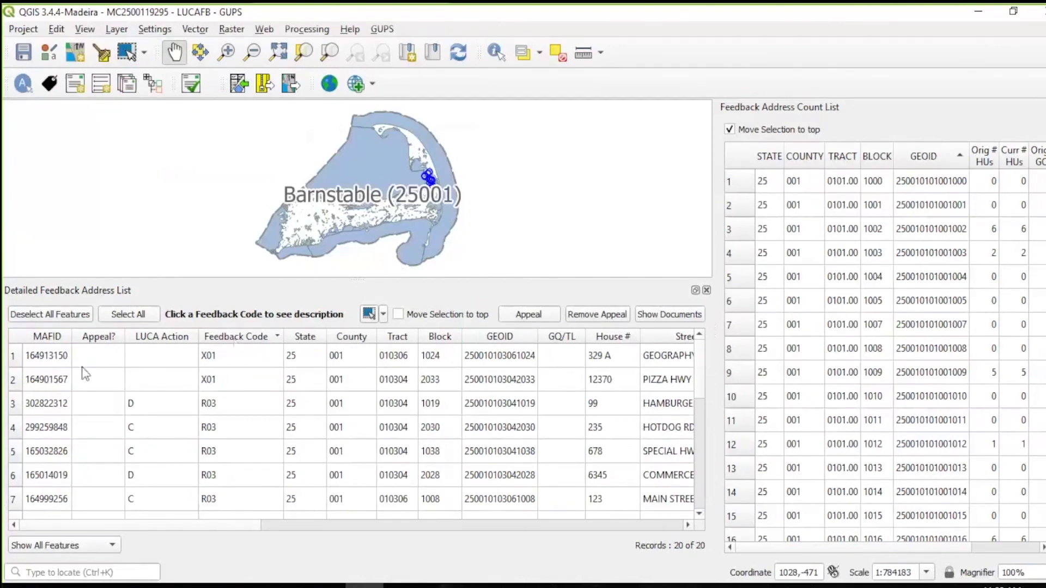
# Locate the two X01 records of the Detailed Feedback Address List on the map, one after the other
pyautogui.click(18, 360)
pyautogui.click(18, 359)
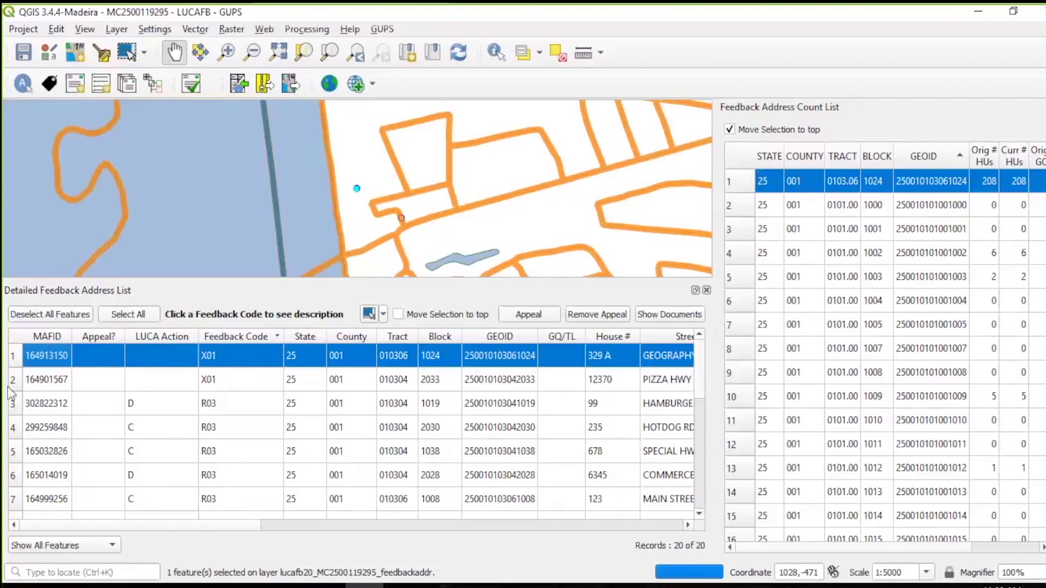
pyautogui.click(18, 378)
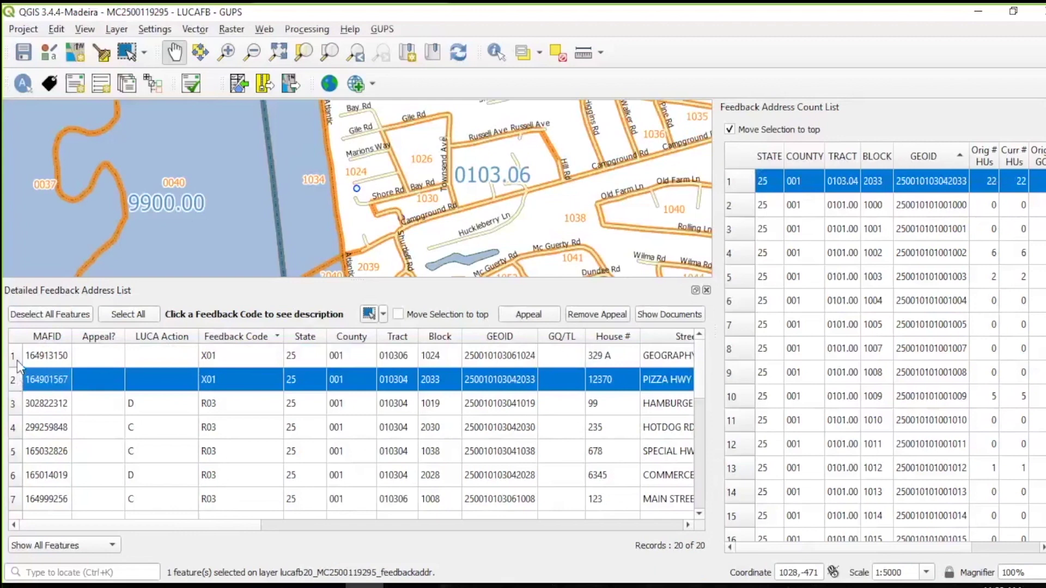
pyautogui.click(18, 361)
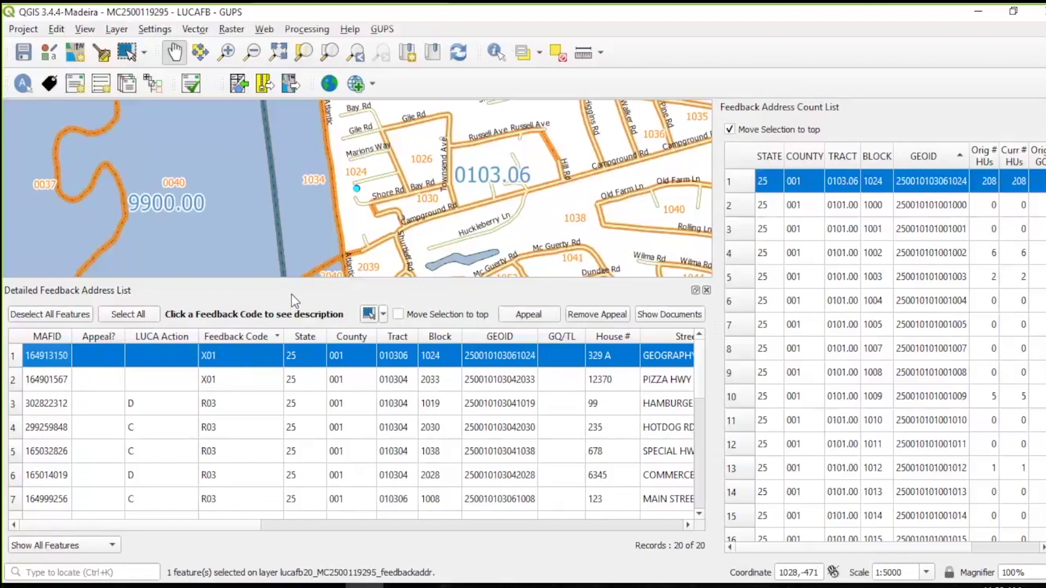
pyautogui.click(522, 314)
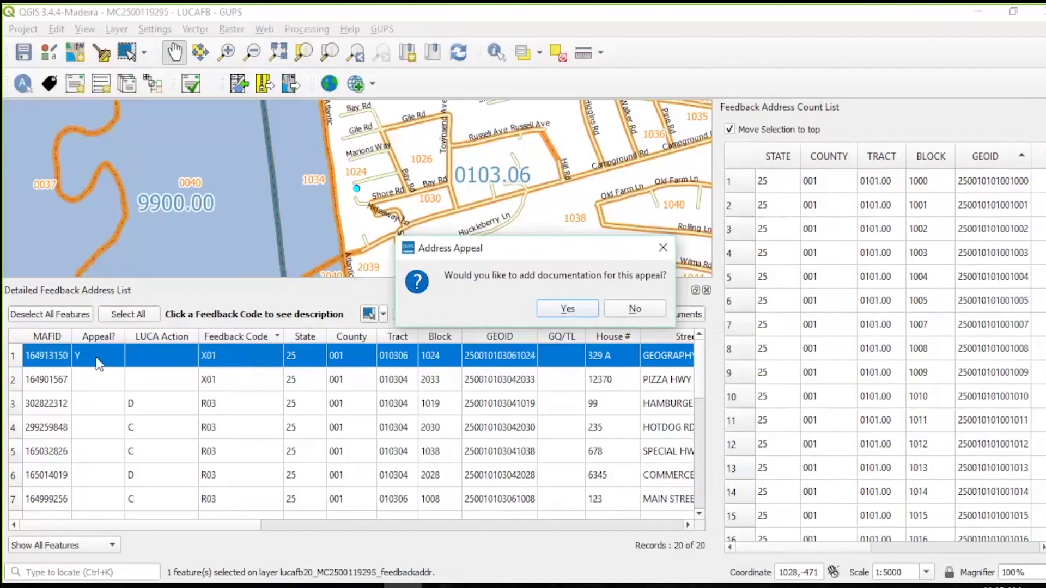
pyautogui.click(558, 310)
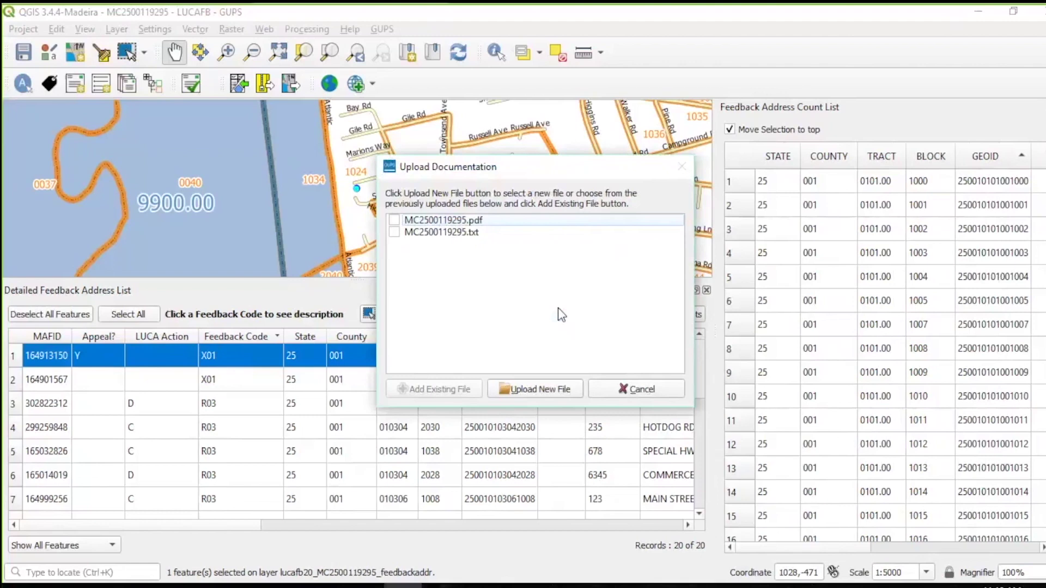
pyautogui.click(534, 390)
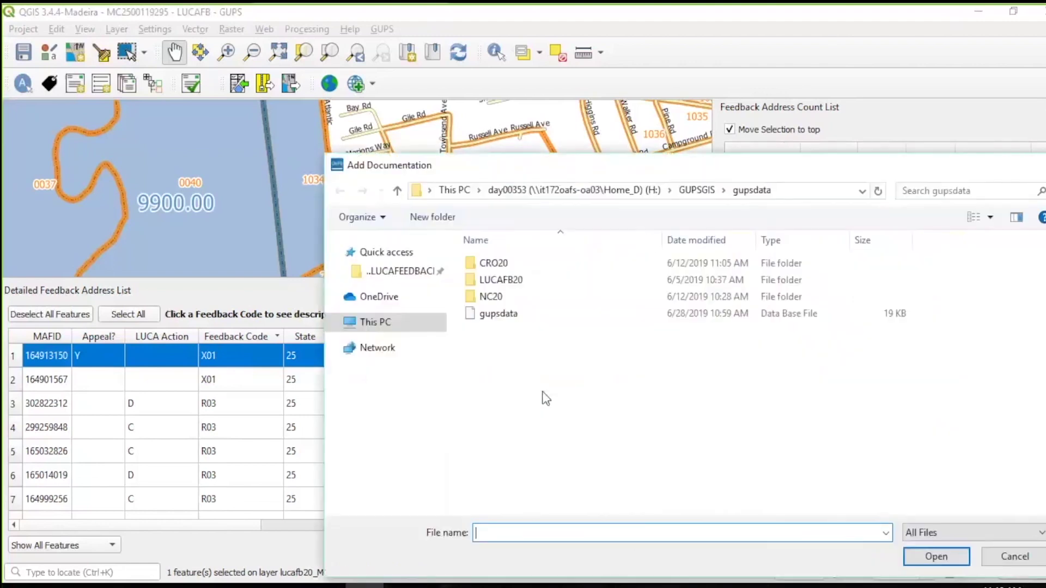
pyautogui.click(414, 271)
pyautogui.click(507, 283)
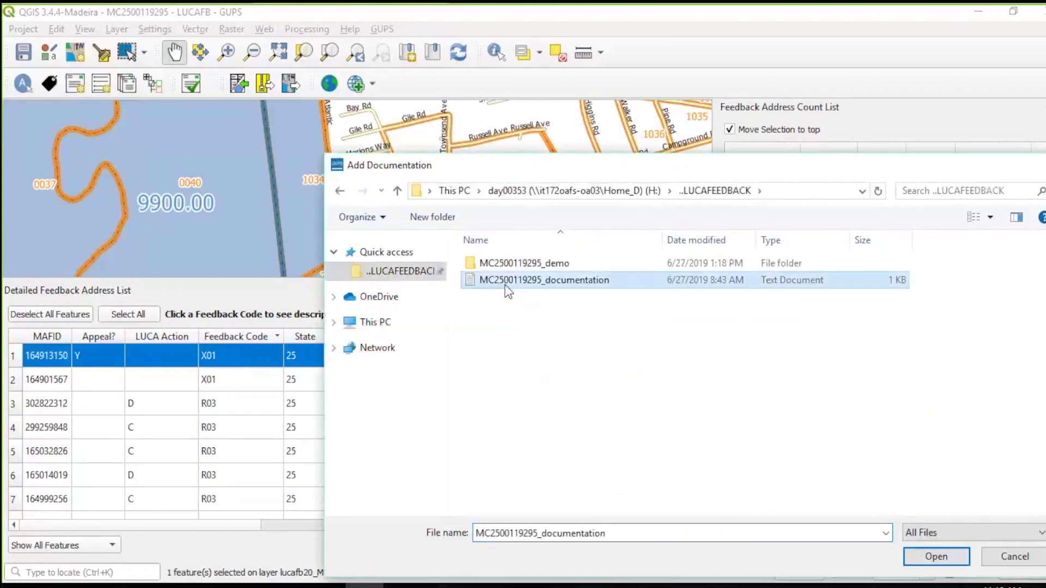
pyautogui.click(933, 557)
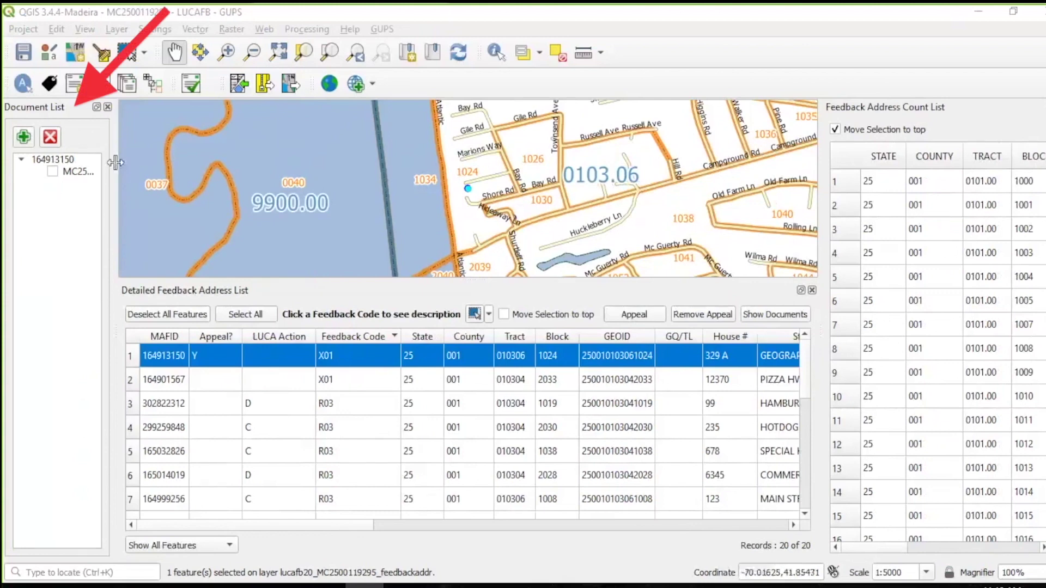
pyautogui.moveTo(118, 159); pyautogui.dragTo(199, 187)
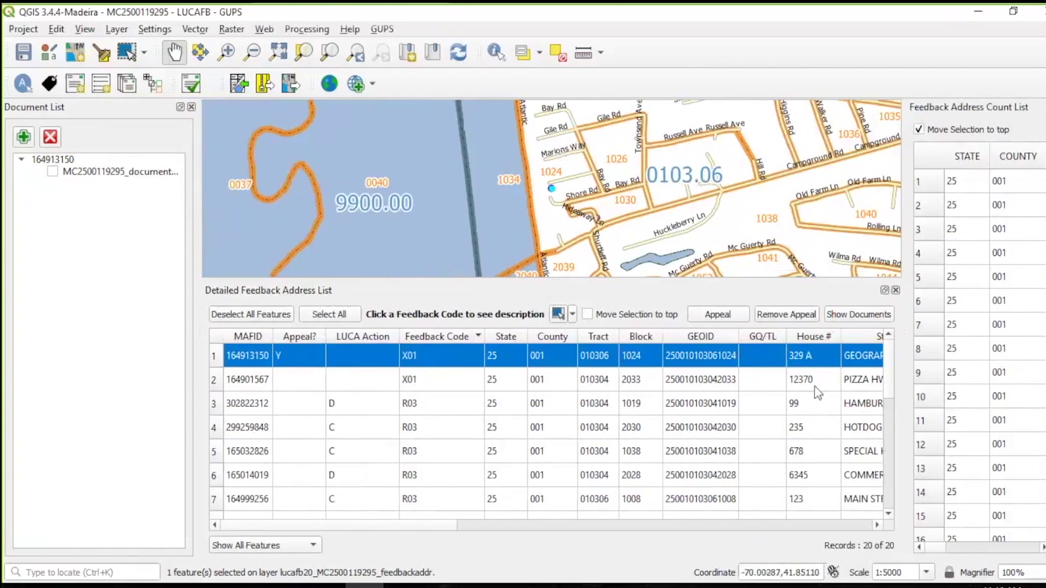
# Try to remove the appeal from the first feedback record
pyautogui.click(800, 317)
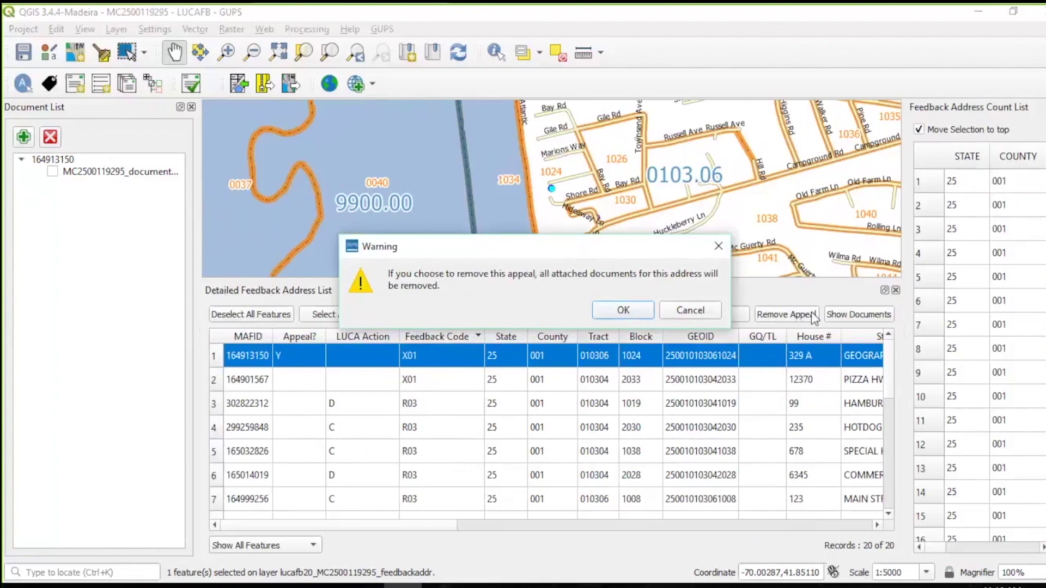
pyautogui.click(693, 310)
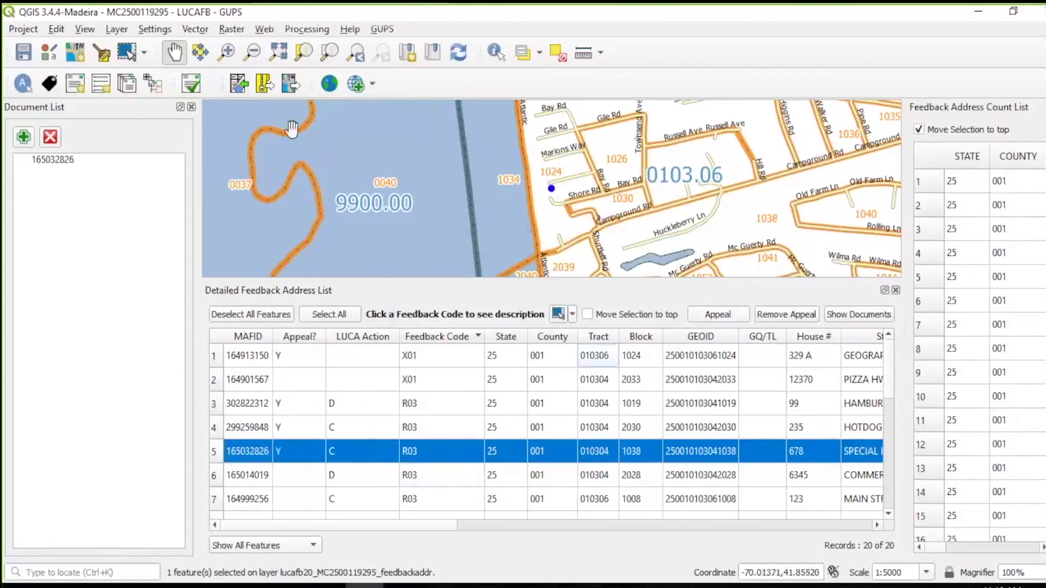
pyautogui.click(191, 87)
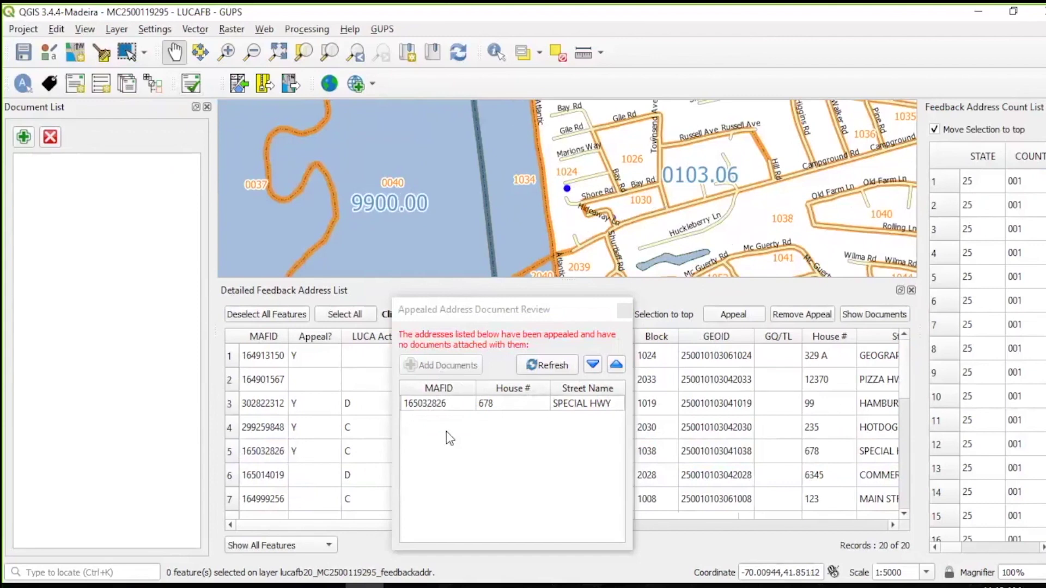
pyautogui.click(446, 407)
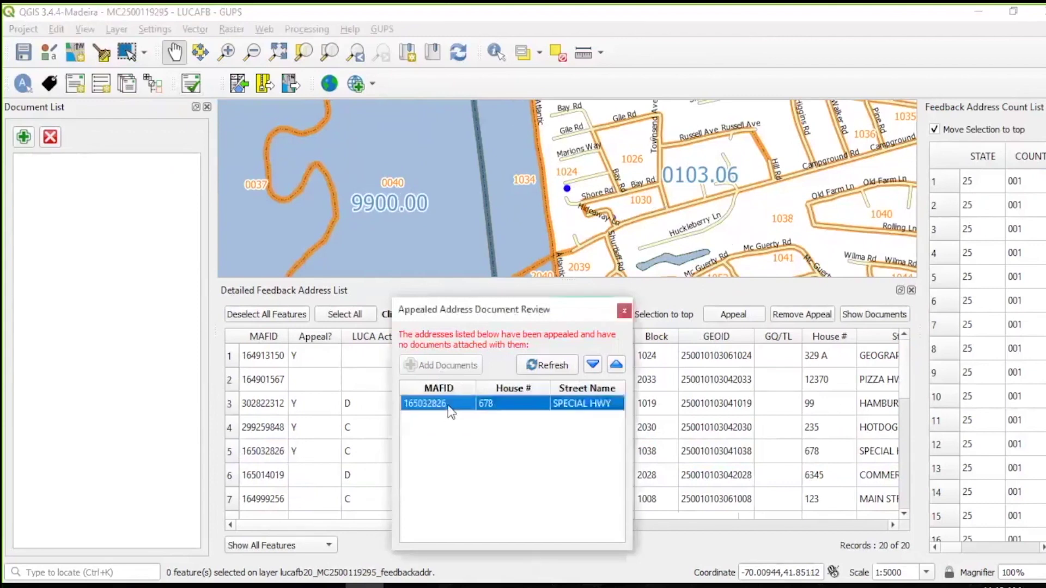
pyautogui.click(458, 367)
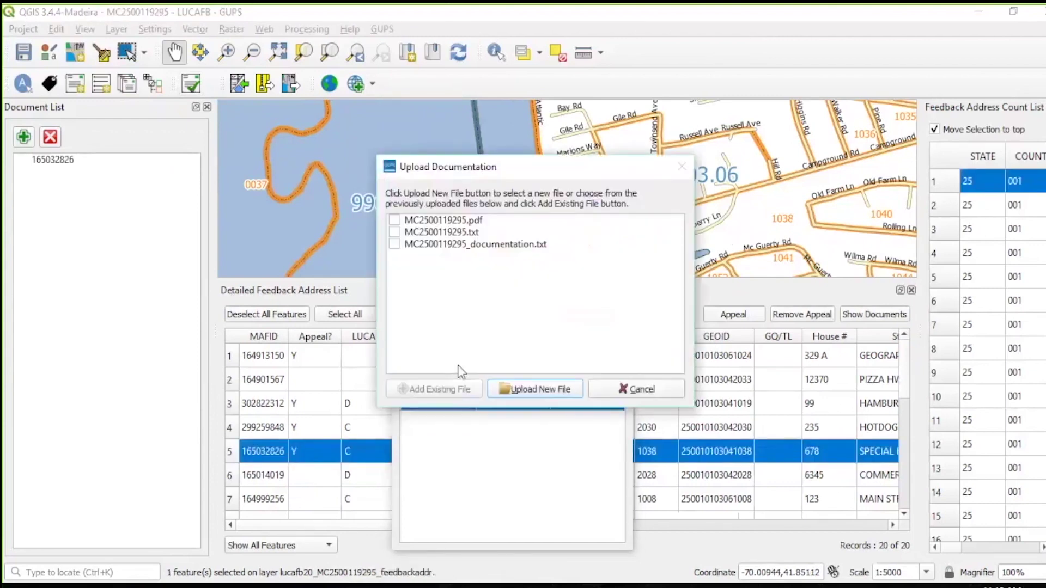
pyautogui.click(394, 244)
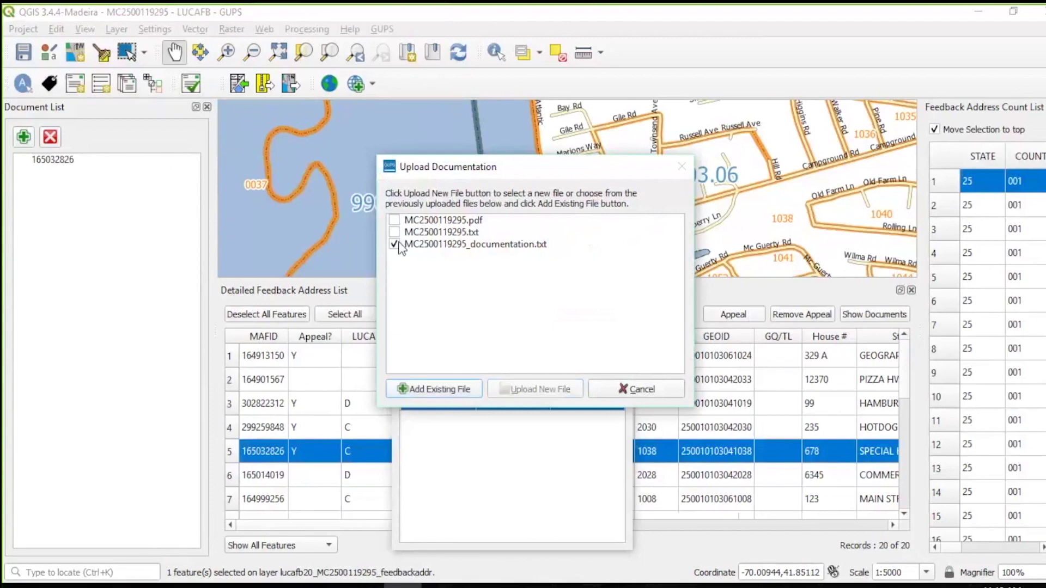
pyautogui.click(436, 389)
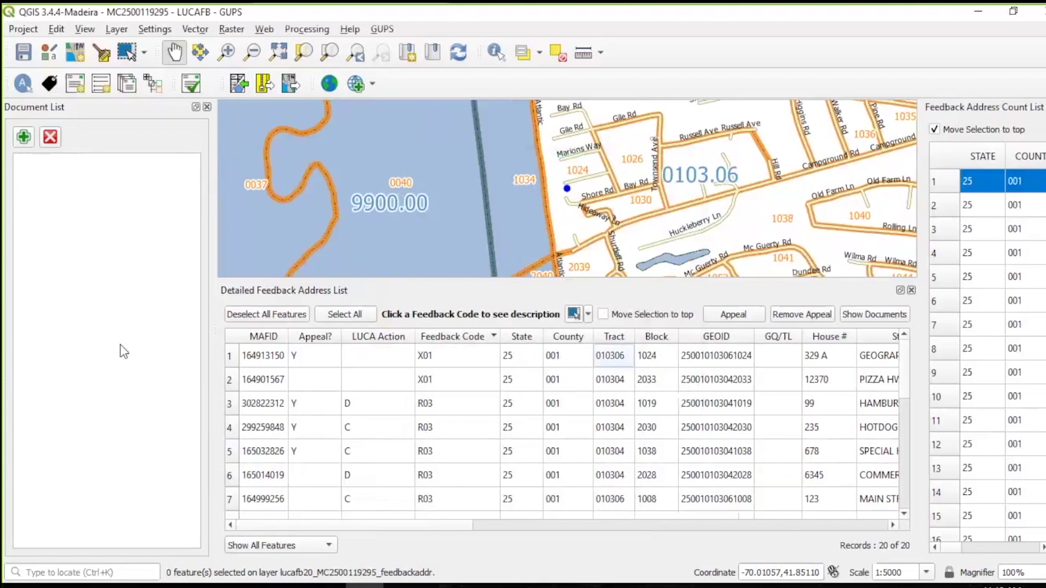
# Export the LUCA Feedback appeals to a ZIP file with the prefilled contact information and view its output folder
pyautogui.click(265, 89)
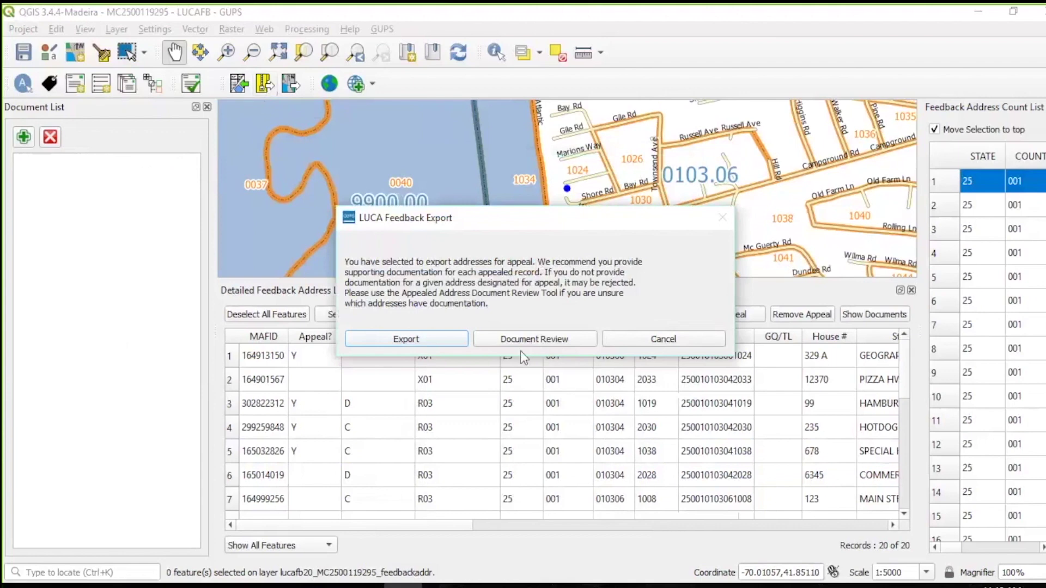
pyautogui.click(443, 341)
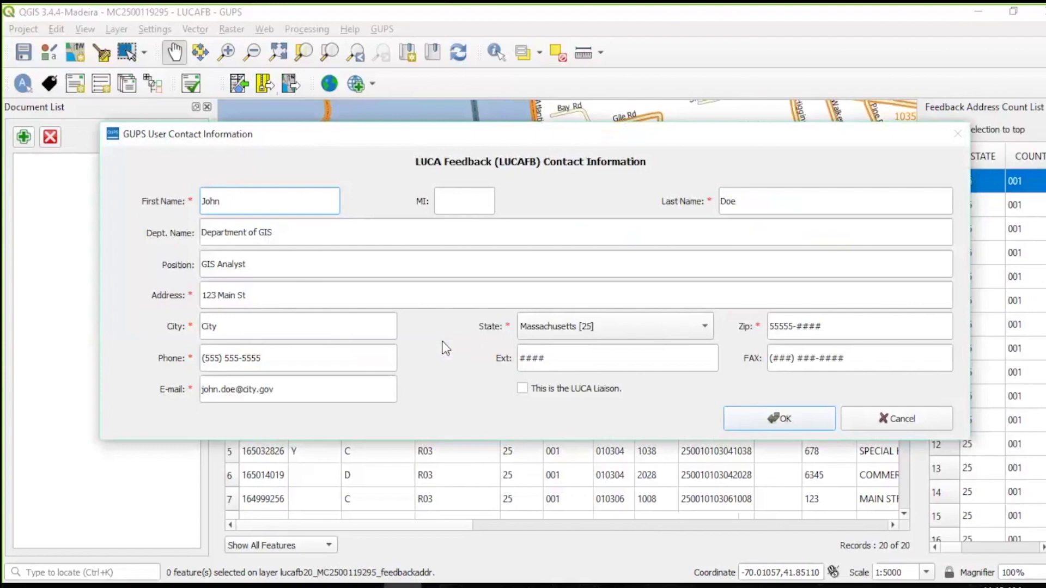
pyautogui.click(786, 419)
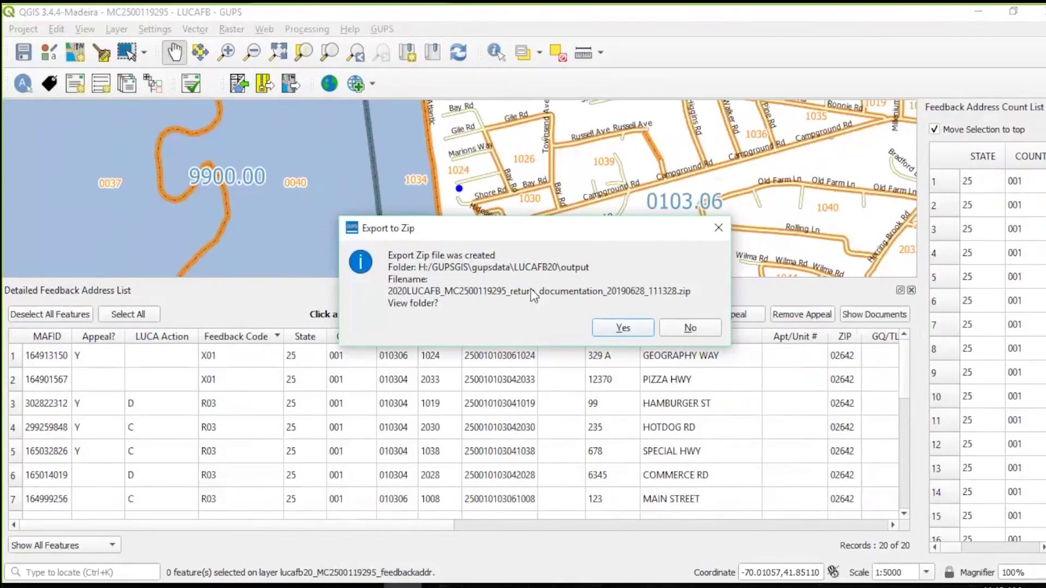
pyautogui.click(622, 328)
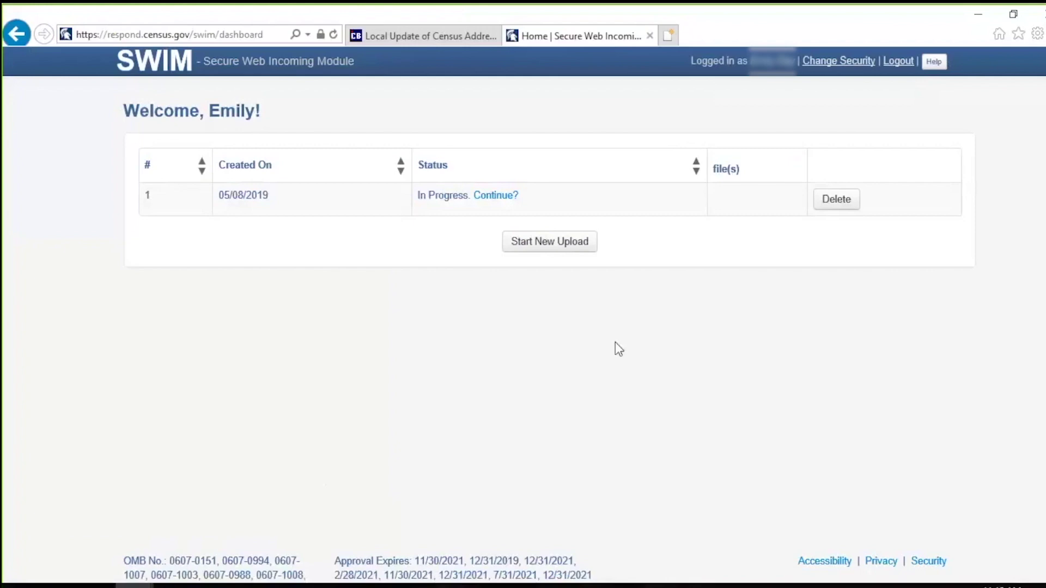
# Start a new SWIM upload for Local Update of Census Addresses (LUCA) Appeals with Minor Civil Division (MCD) as the entity type
pyautogui.click(551, 243)
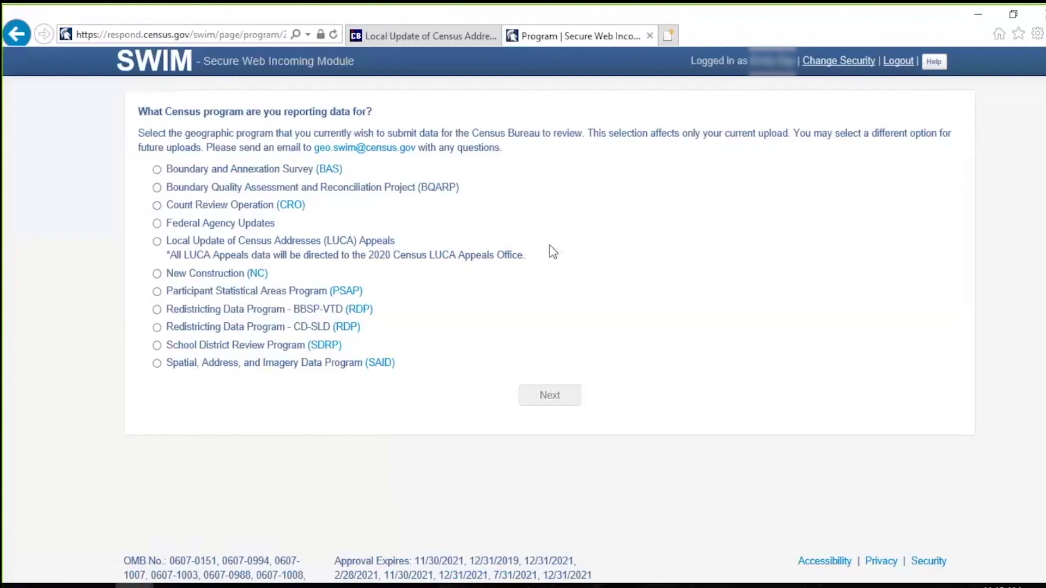
pyautogui.click(157, 243)
pyautogui.click(552, 400)
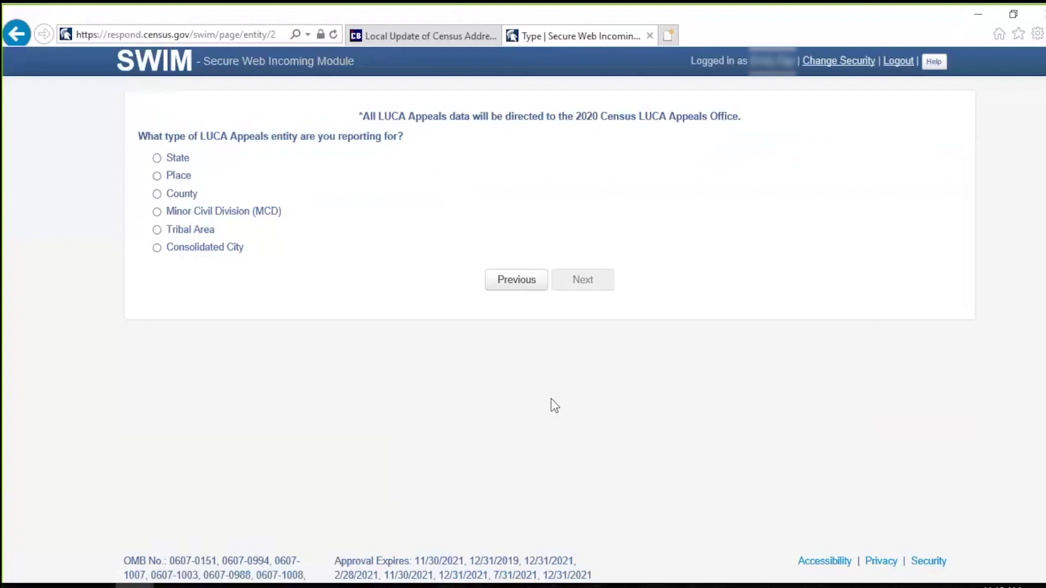
pyautogui.click(228, 212)
pyautogui.click(585, 287)
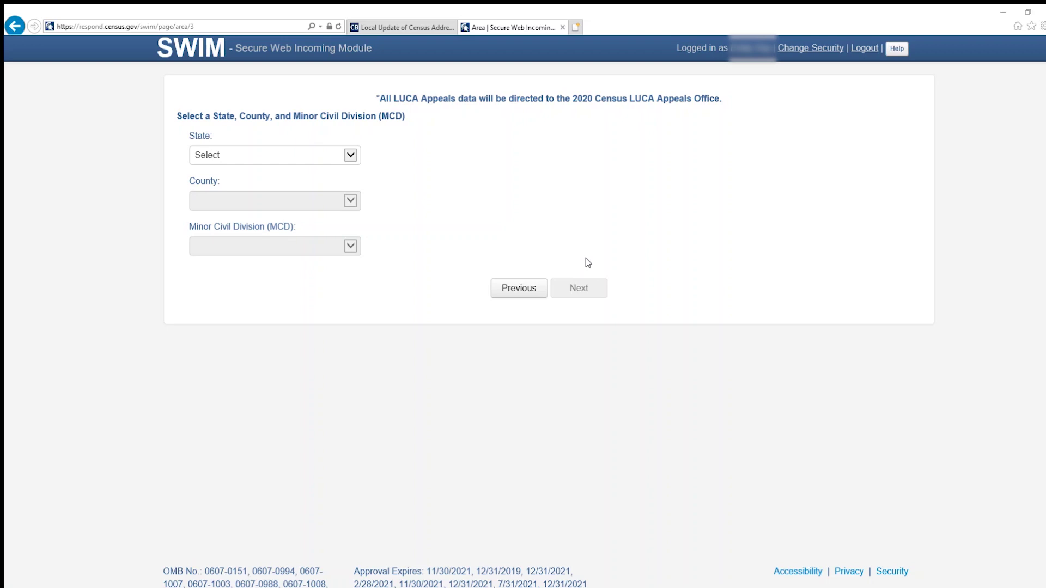
# Set the reporting area to Massachusetts, Barnstable County, Eastham town--19295 and continue to the file upload page
pyautogui.click(351, 155)
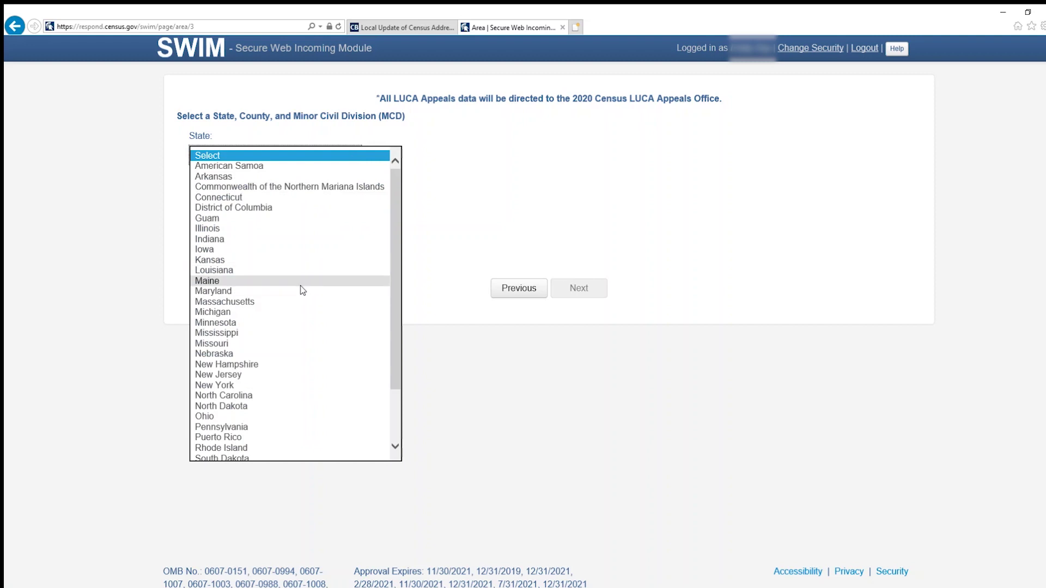
pyautogui.click(300, 302)
pyautogui.click(301, 203)
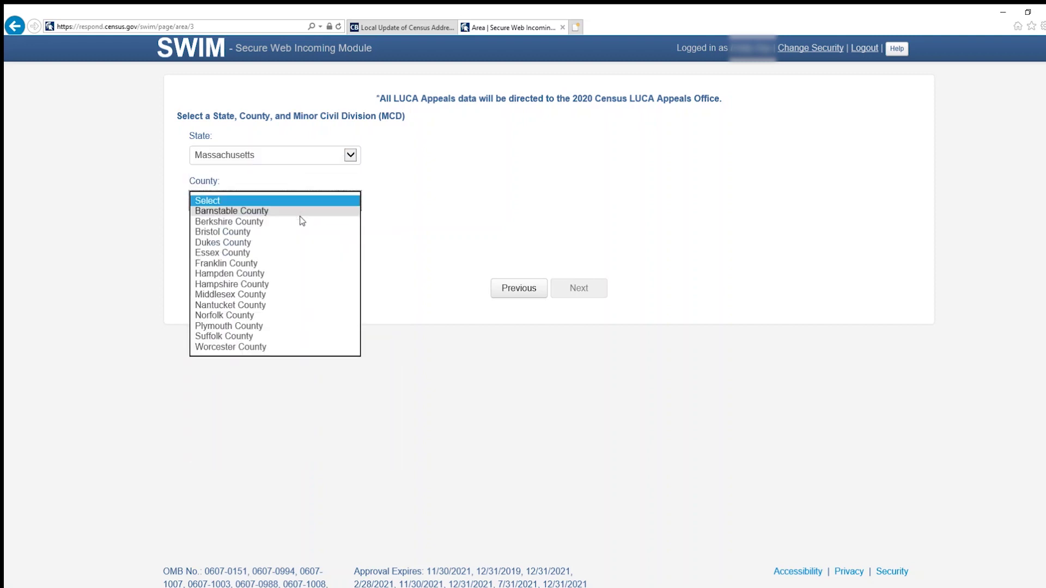
pyautogui.click(299, 212)
pyautogui.click(299, 245)
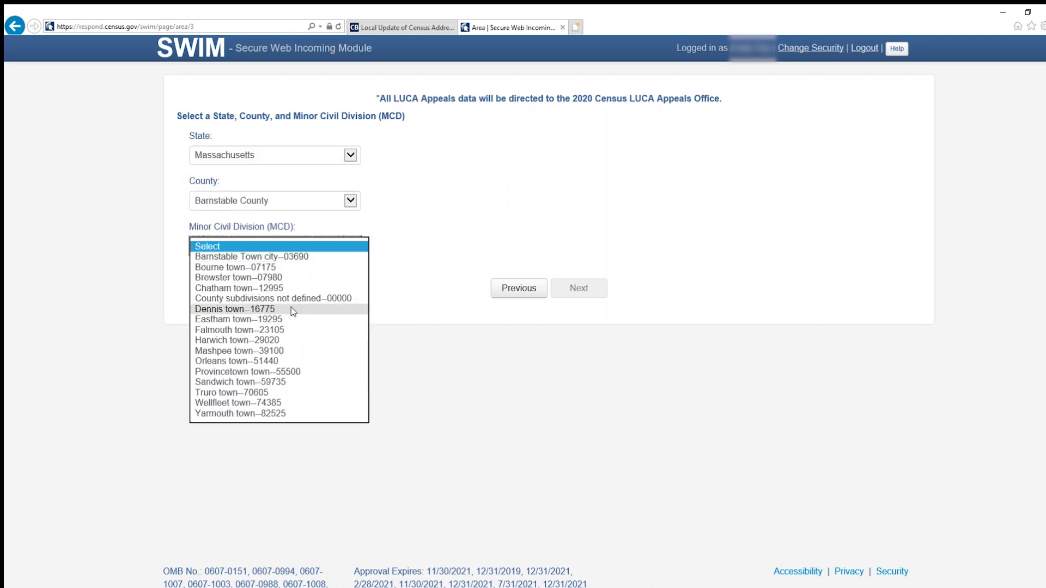
pyautogui.click(251, 319)
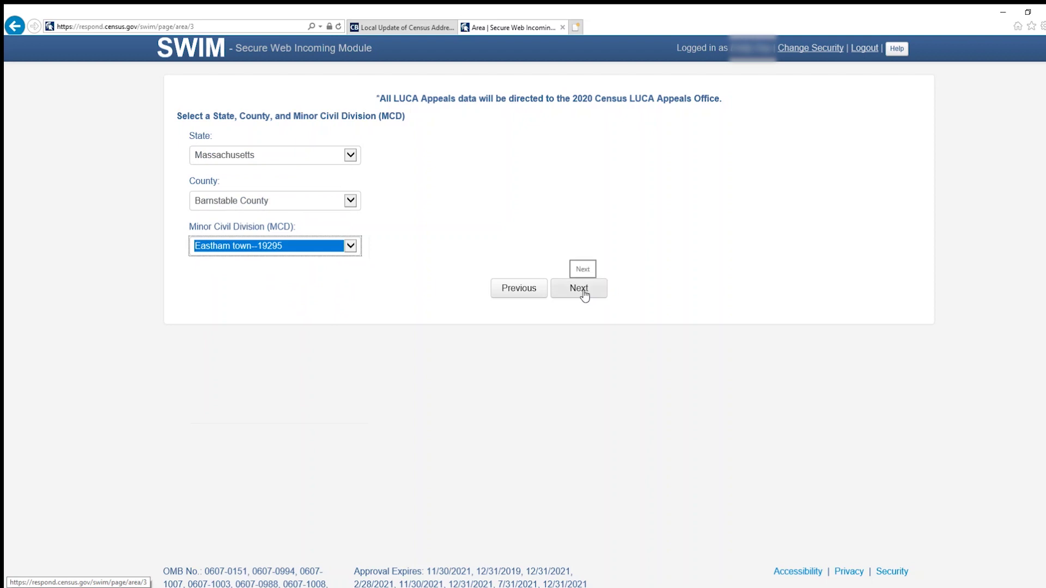
pyautogui.click(580, 289)
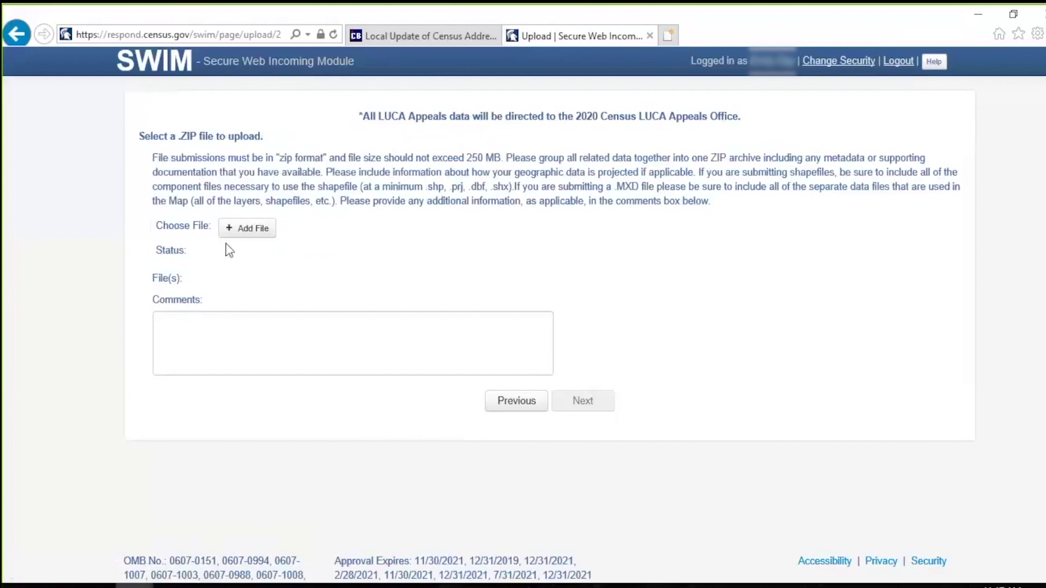
pyautogui.click(240, 233)
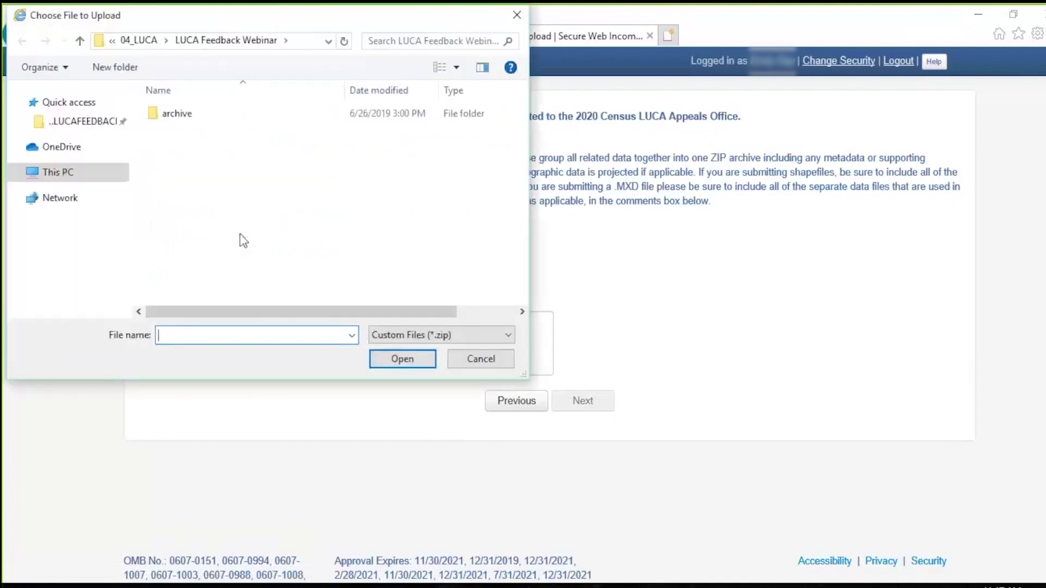
pyautogui.click(59, 173)
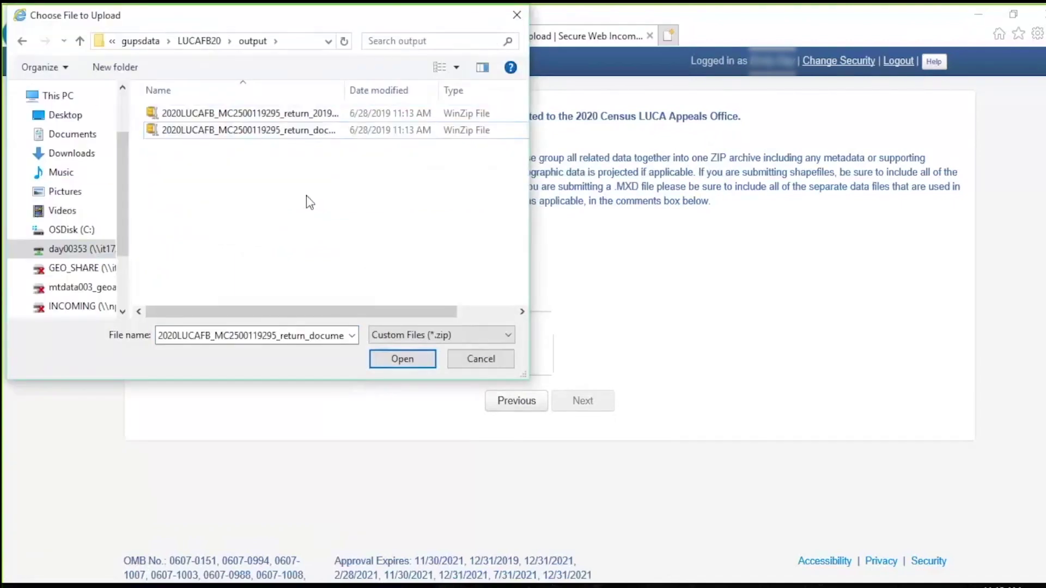
pyautogui.click(237, 112)
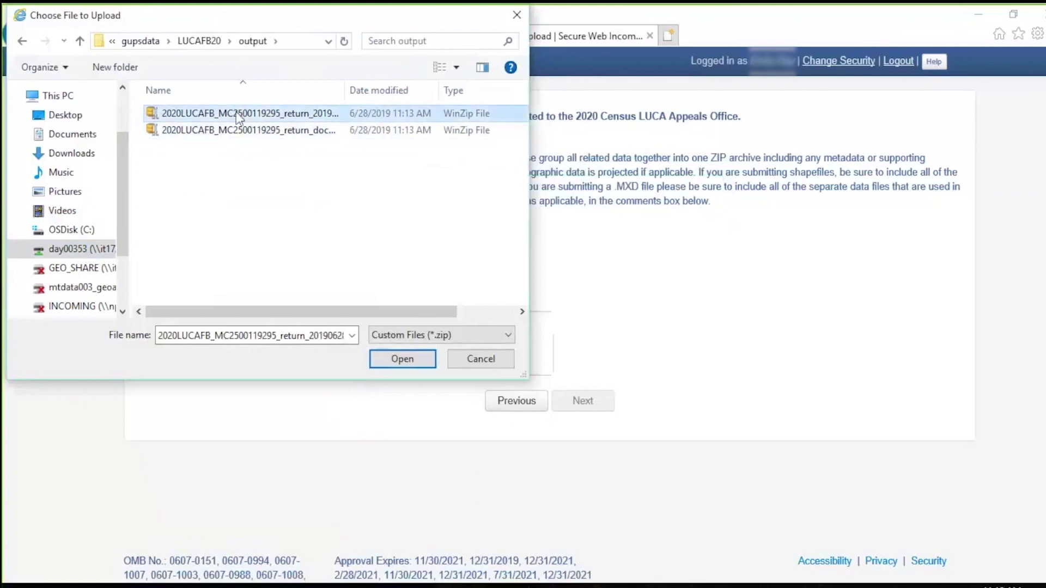
pyautogui.click(398, 362)
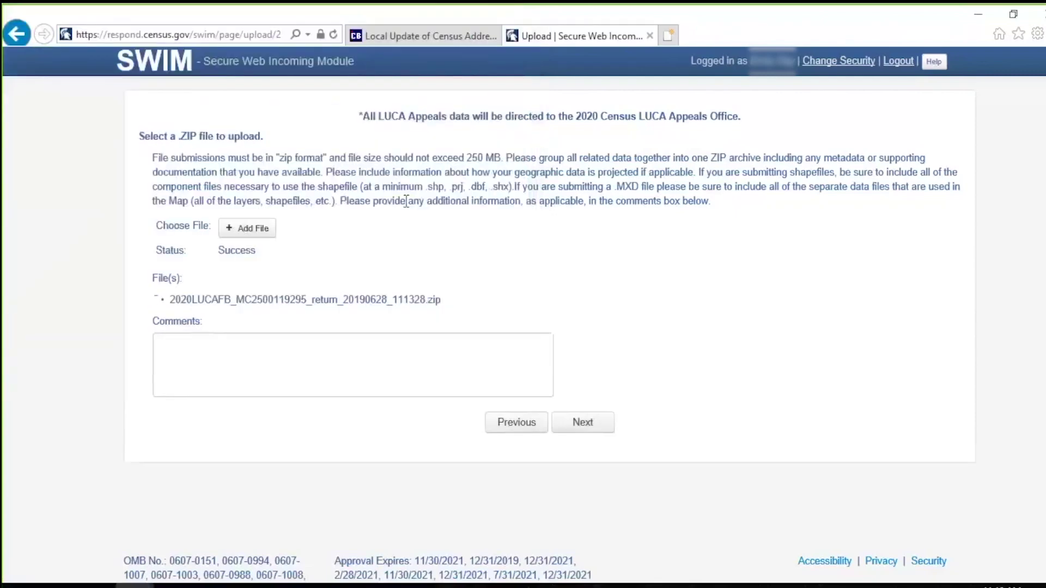
pyautogui.click(263, 233)
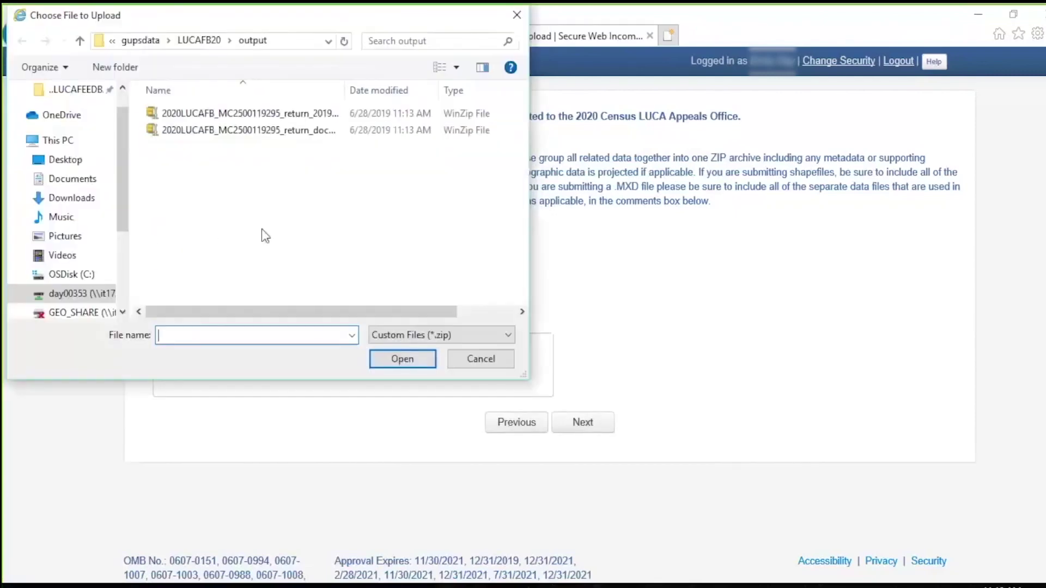
pyautogui.click(255, 133)
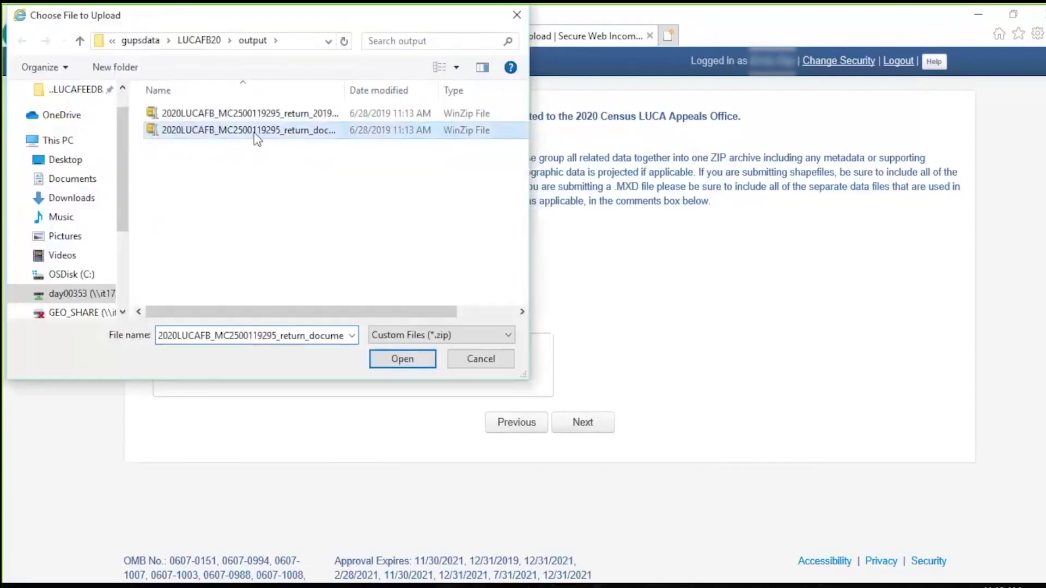
pyautogui.click(417, 361)
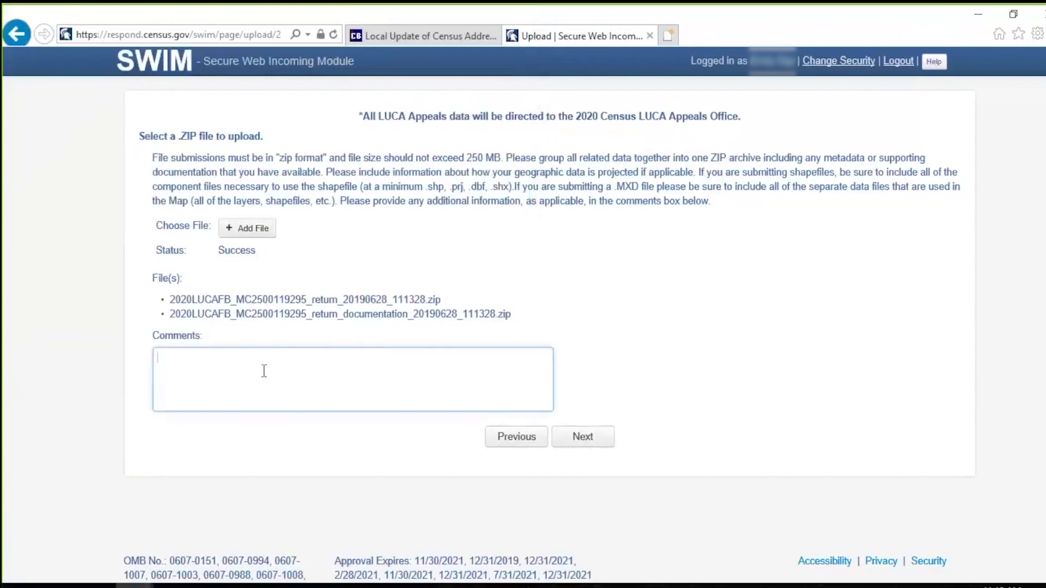
# Enter "comment" as the upload comment and submit the files to the LUCA Appeals Office
pyautogui.write('comment')
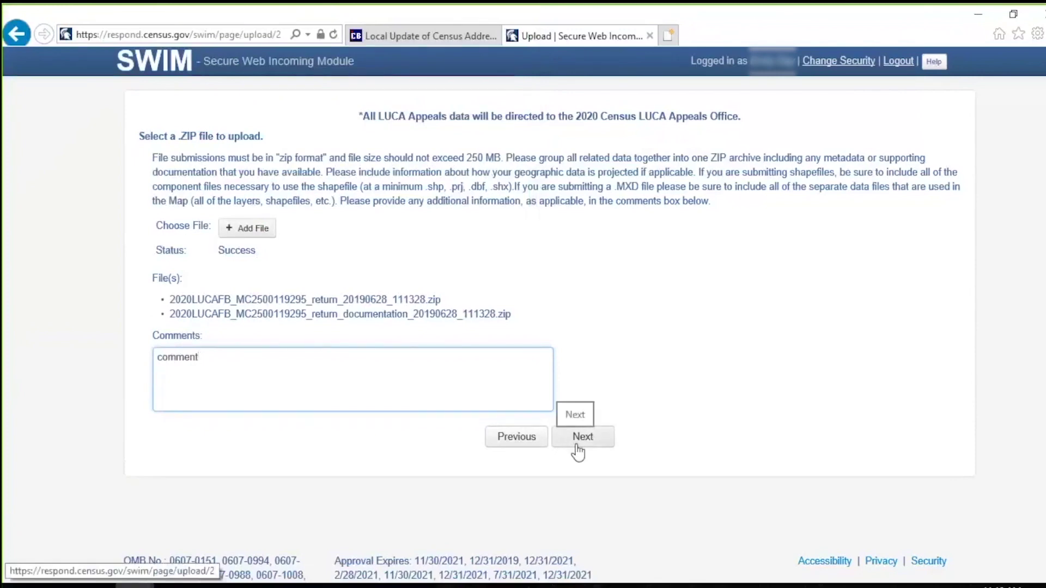
pyautogui.click(577, 451)
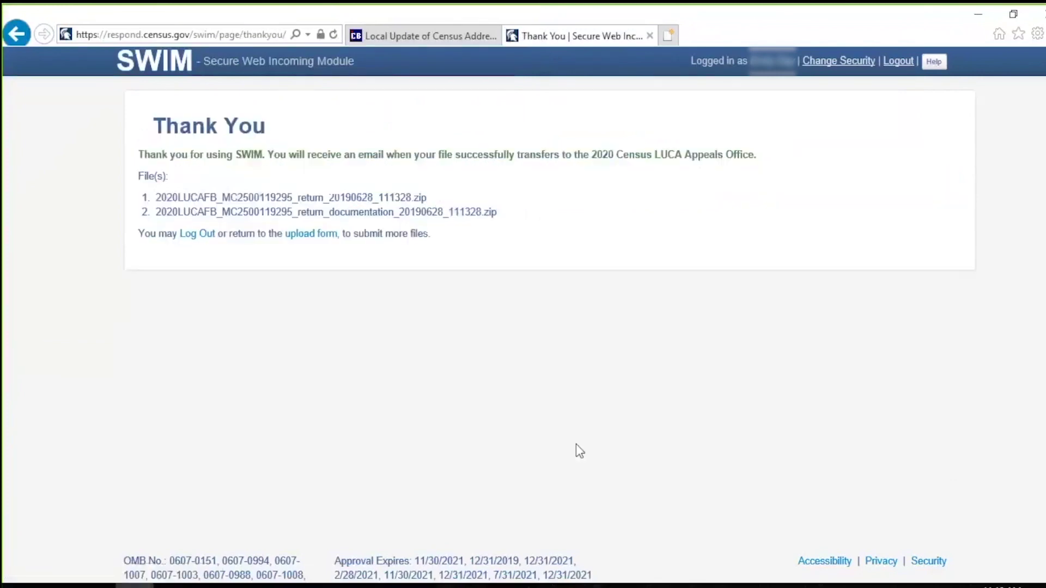